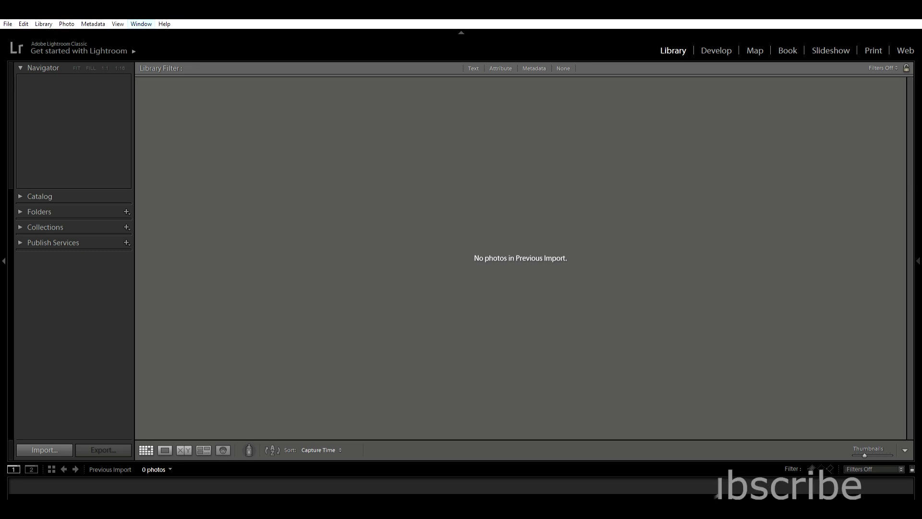
Examine the Navigator, Catalog, Folders, Collections and Publish Services sections of the Library module
{"action": "left_click", "coordinate": [33, 67]}
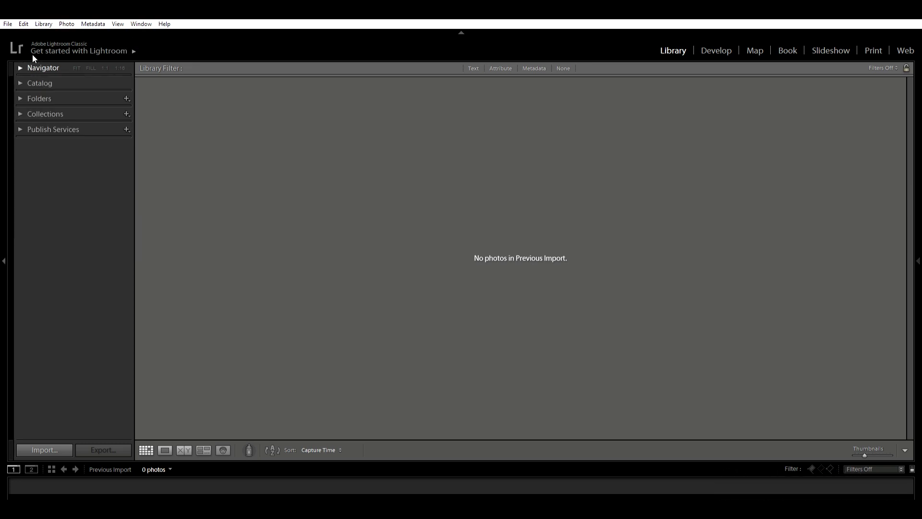
{"action": "left_click", "coordinate": [22, 68]}
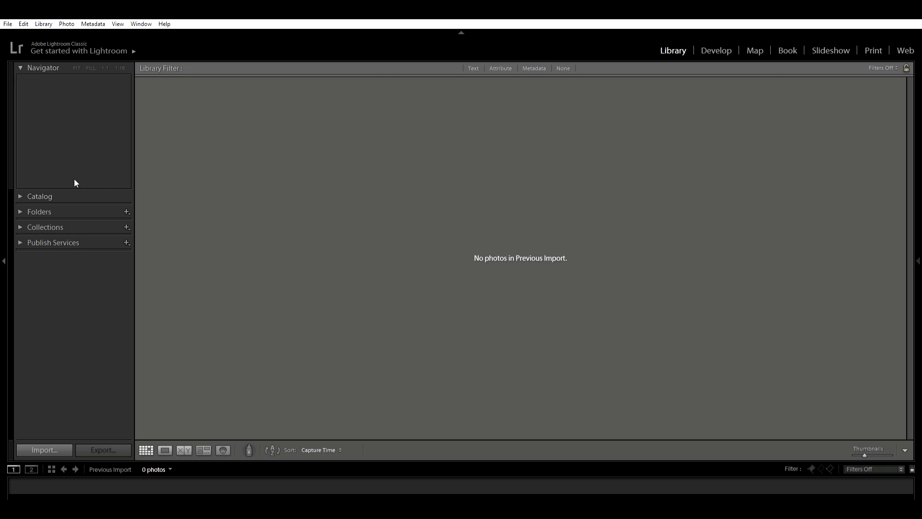
{"action": "left_click", "coordinate": [38, 194]}
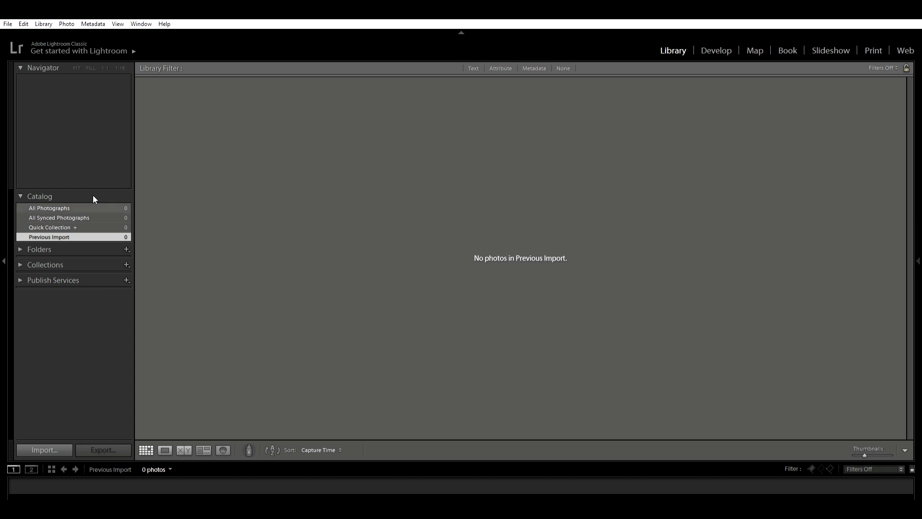
{"action": "left_click", "coordinate": [94, 211]}
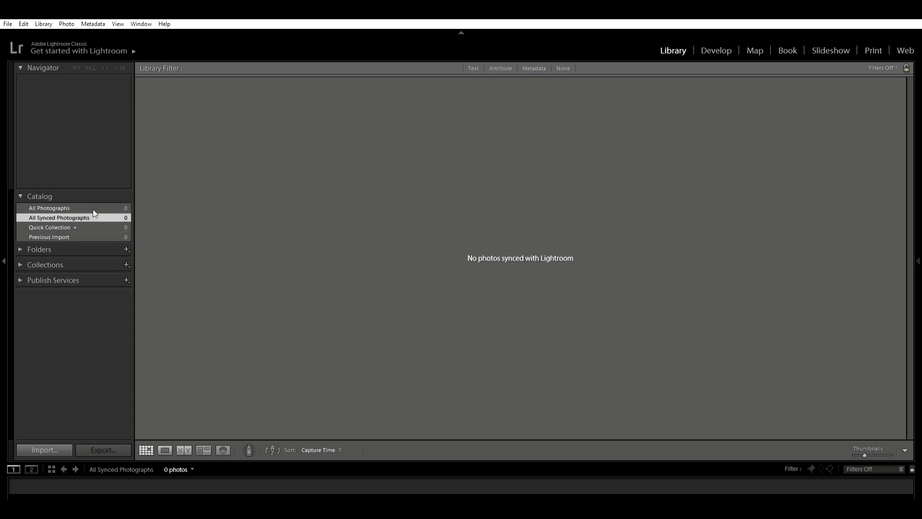
{"action": "key", "text": "ctrl+b"}
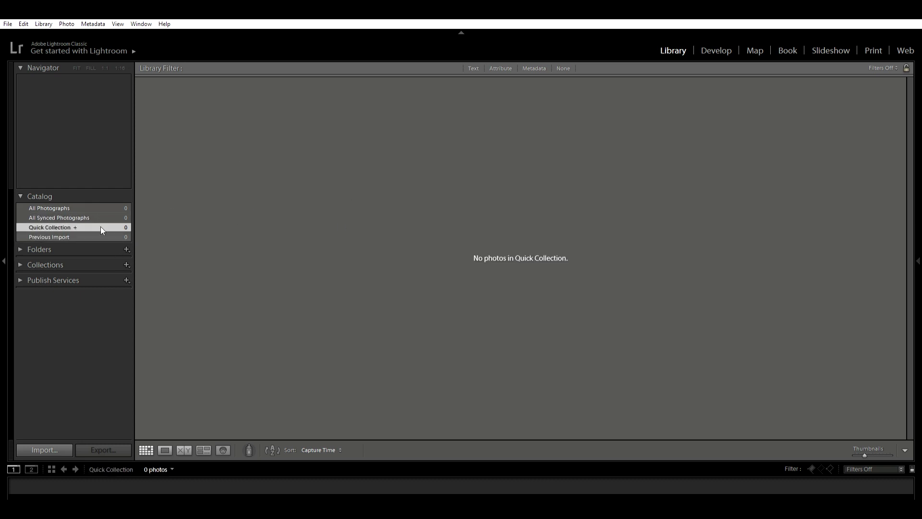
{"action": "key", "text": "Down"}
{"action": "left_click", "coordinate": [24, 194]}
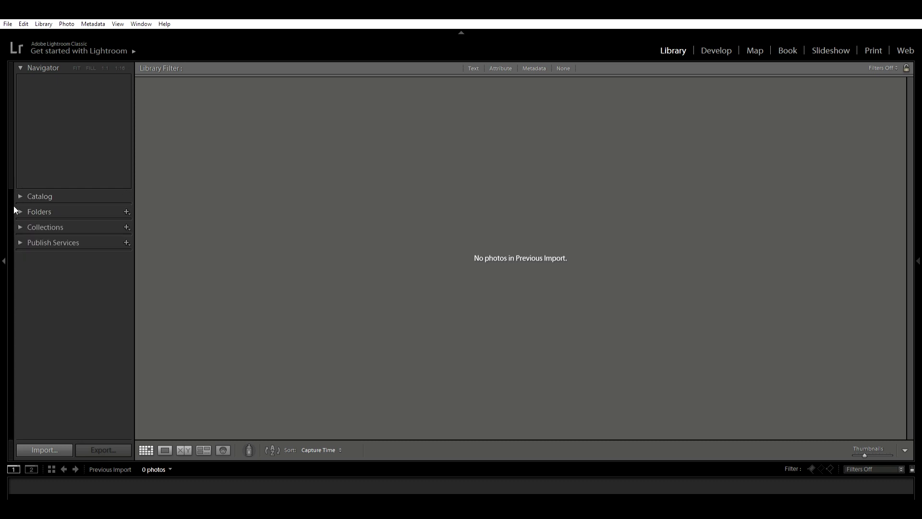
{"action": "left_click", "coordinate": [22, 211]}
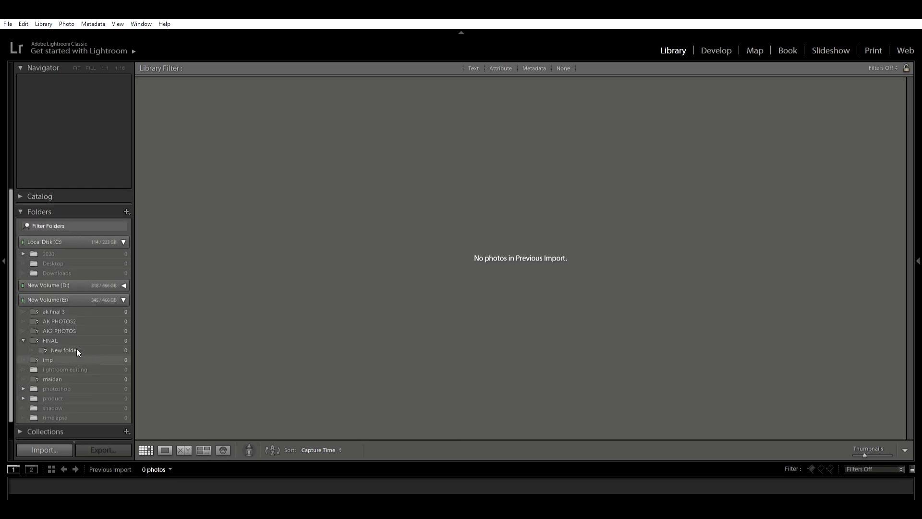
{"action": "left_click", "coordinate": [21, 212]}
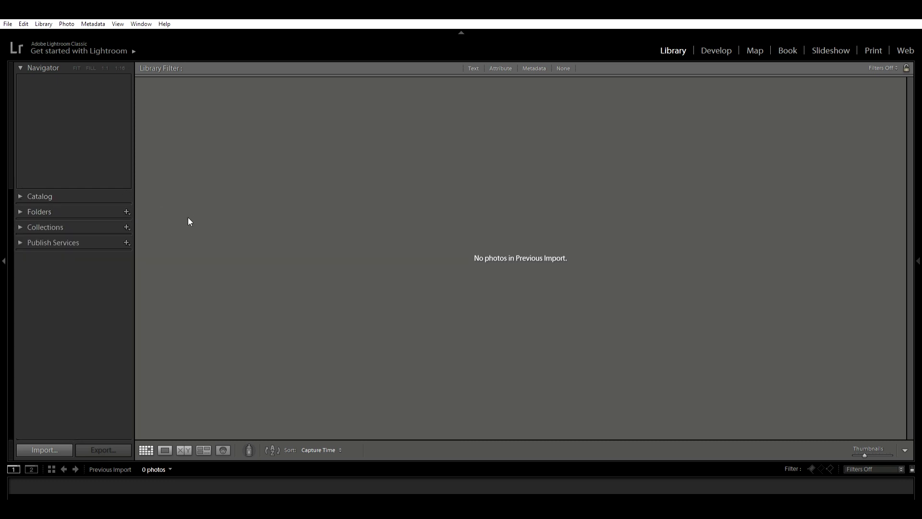
{"action": "left_click", "coordinate": [26, 221]}
{"action": "left_click", "coordinate": [22, 222]}
{"action": "left_click", "coordinate": [24, 240]}
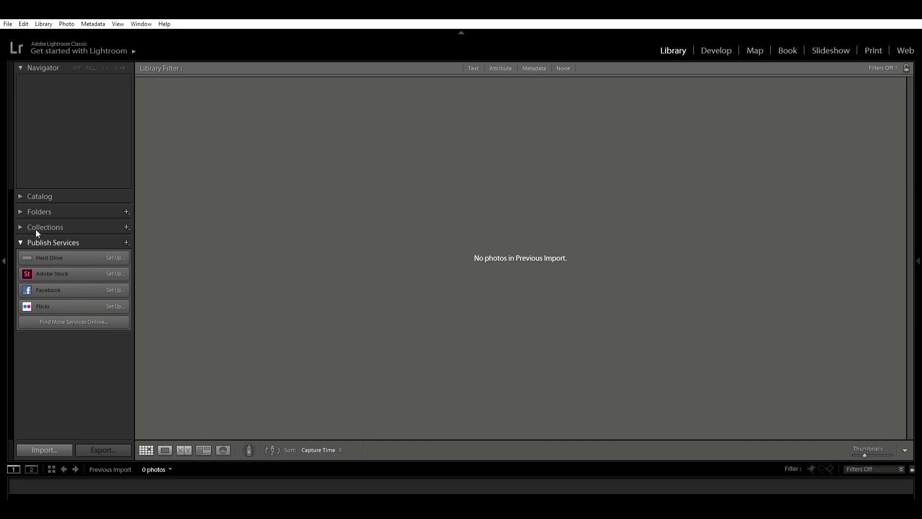
{"action": "left_click", "coordinate": [20, 236]}
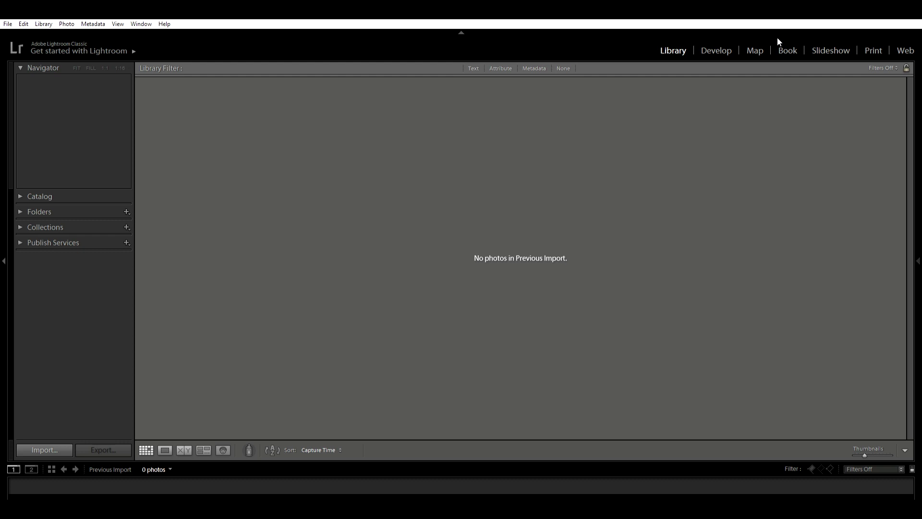
Switch to the Develop module and look through its presets, history and collections
{"action": "left_click", "coordinate": [721, 39]}
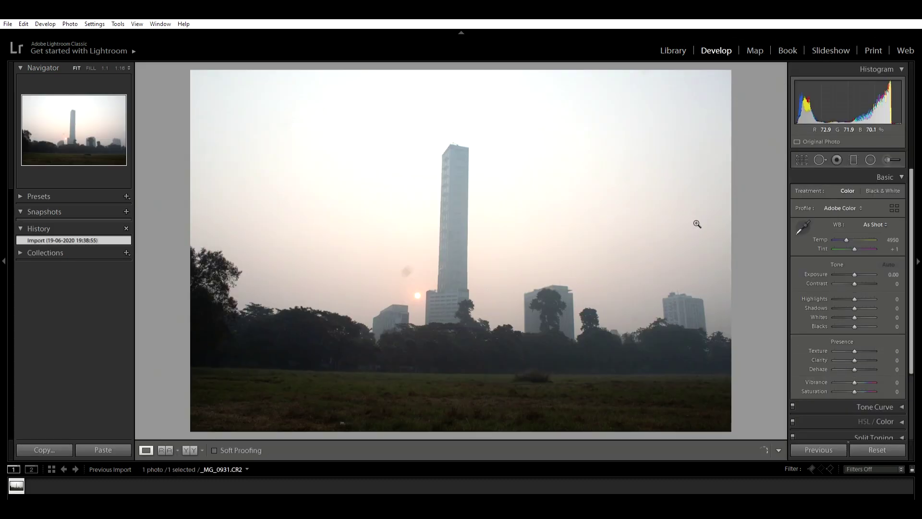
{"action": "left_click", "coordinate": [19, 190]}
{"action": "scroll", "coordinate": [70, 240], "scroll_direction": "down", "scroll_amount": 10}
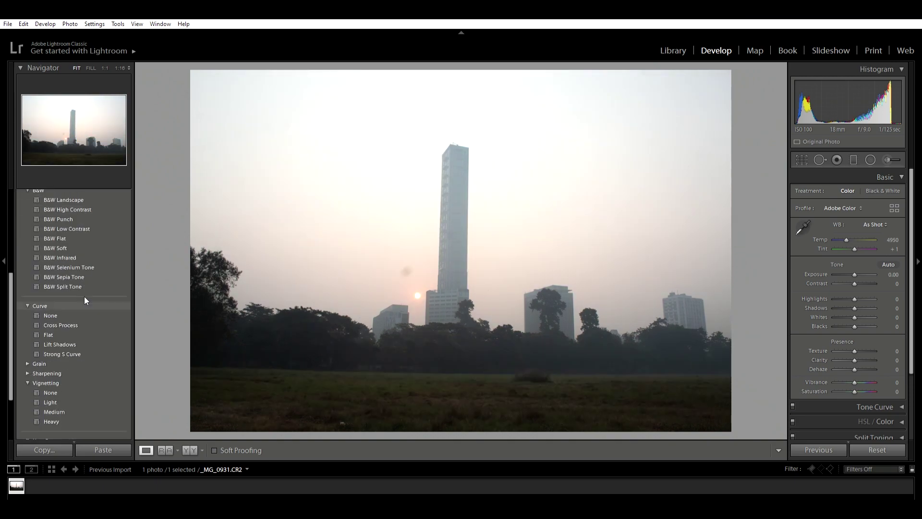
{"action": "left_click", "coordinate": [85, 296]}
{"action": "left_click", "coordinate": [20, 249]}
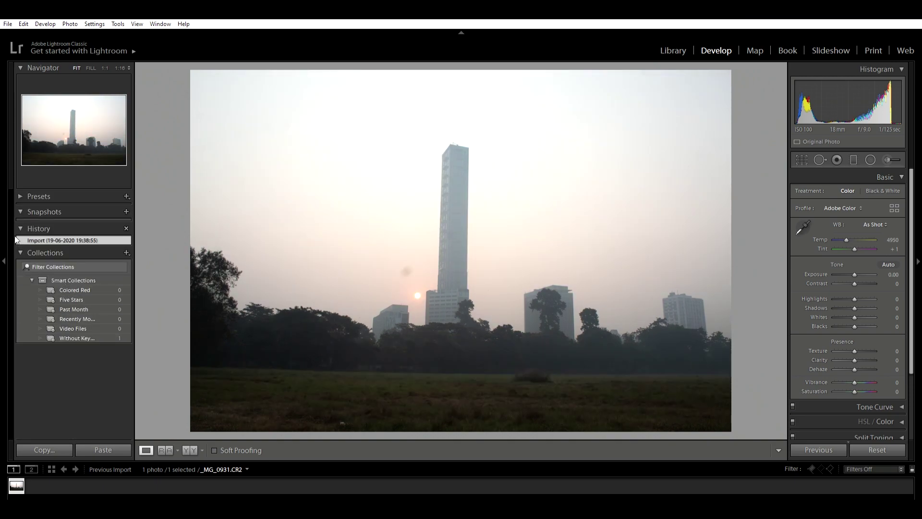
{"action": "left_click", "coordinate": [25, 204]}
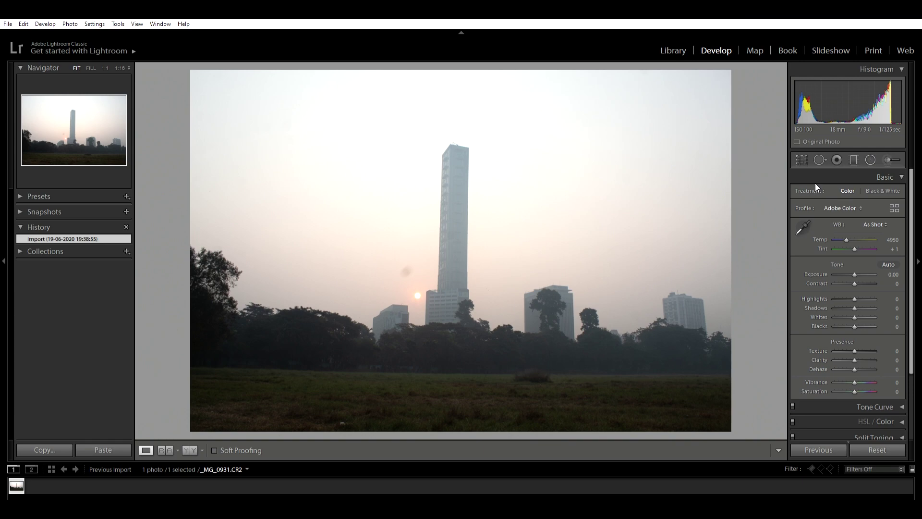
Try the Black & White treatment, return the photo to Color and apply the Adobe Landscape profile
{"action": "key", "text": "v"}
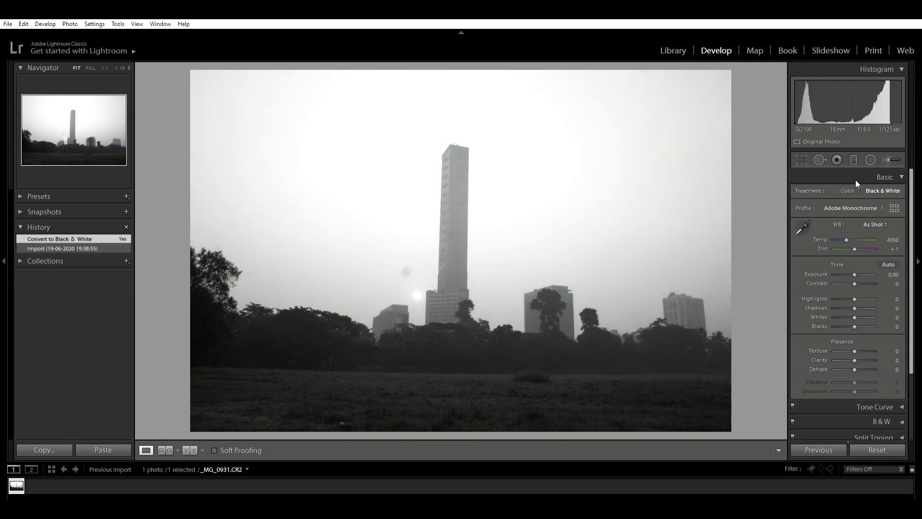
{"action": "key", "text": "v"}
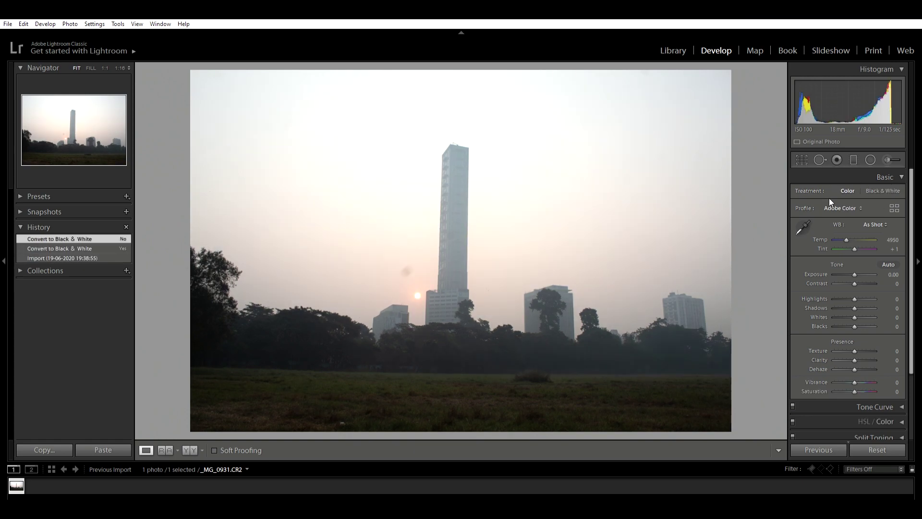
{"action": "left_click", "coordinate": [851, 223]}
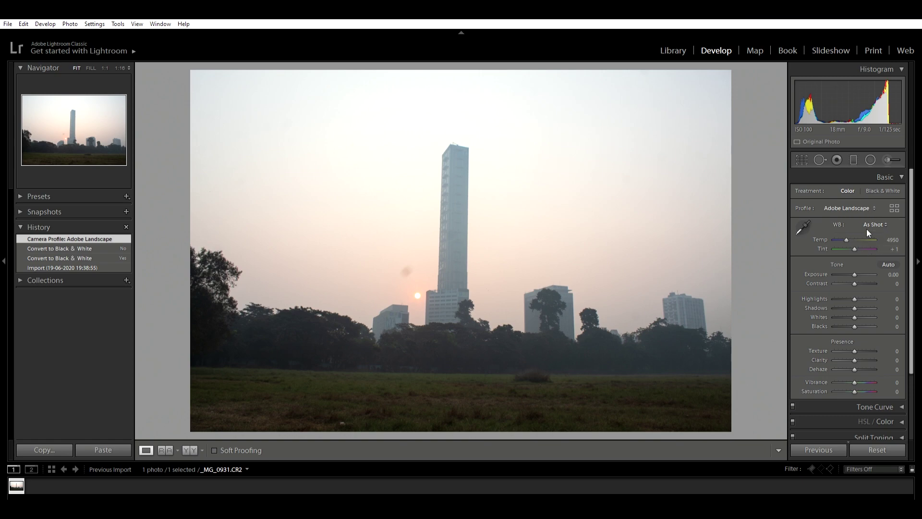
Warm the photo's white balance to a temperature of 7833 and a tint of +11
{"action": "left_click", "coordinate": [851, 238]}
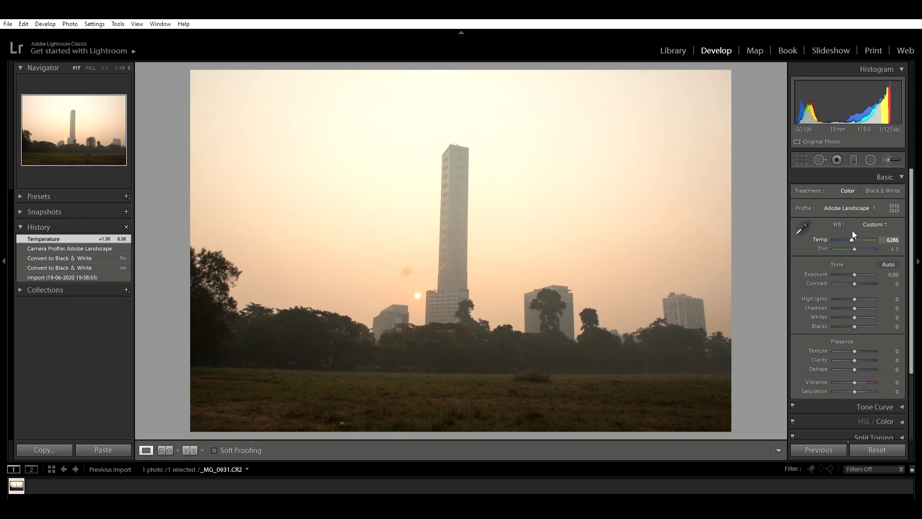
{"action": "mouse_move", "coordinate": [852, 231]}
{"action": "left_mouse_down"}
{"action": "mouse_move", "coordinate": [844, 230]}
{"action": "mouse_move", "coordinate": [857, 237]}
{"action": "left_mouse_up"}
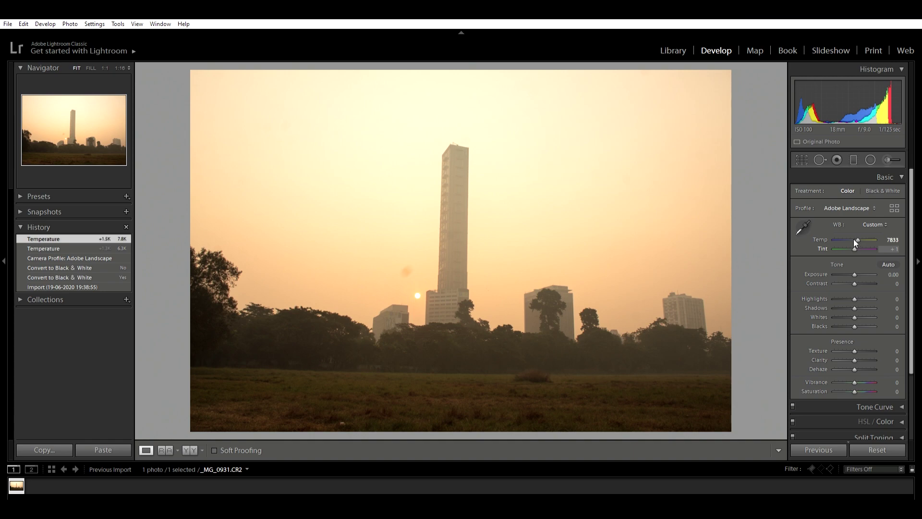
{"action": "key", "text": "shift+Up"}
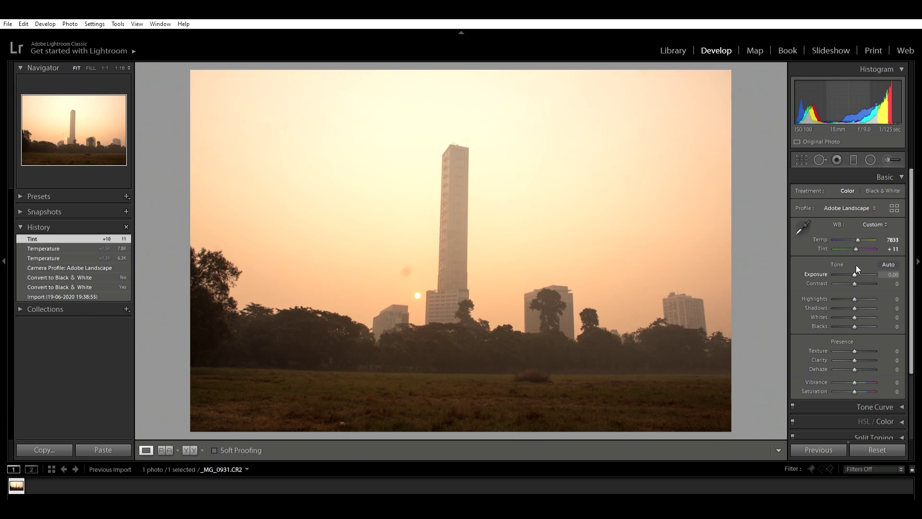
Lower the photo's exposure to −0.24 and raise its contrast to +35
{"action": "left_click_drag", "start_coordinate": [856, 265], "coordinate": [852, 278]}
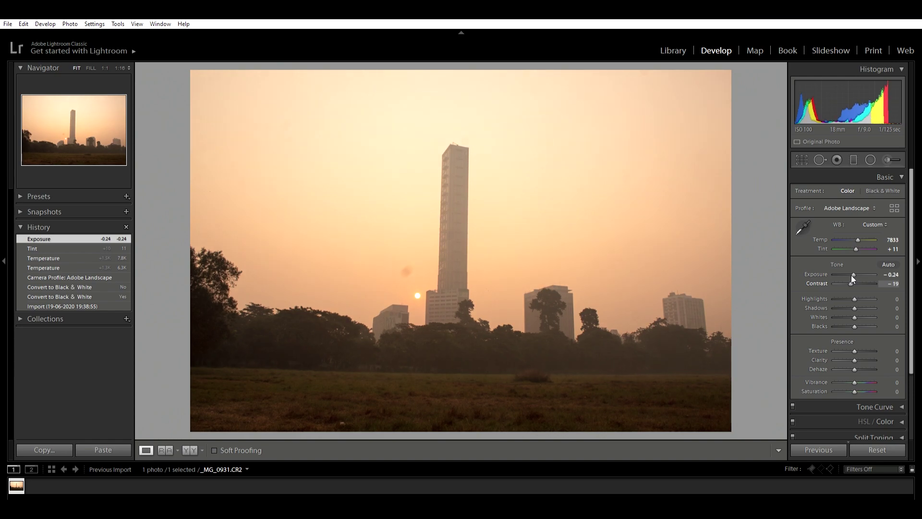
{"action": "left_click_drag", "start_coordinate": [851, 276], "coordinate": [862, 277]}
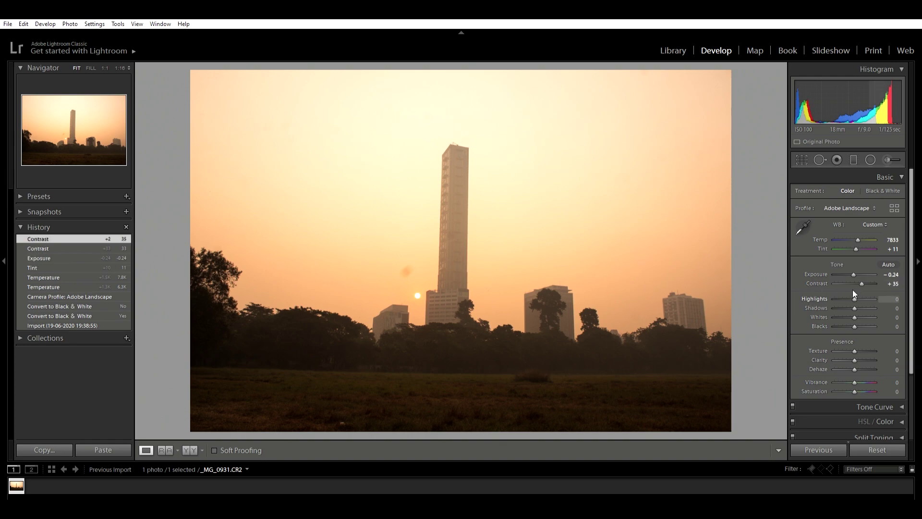
Reduce the highlights to −100 and set the shadows to +25
{"action": "left_click_drag", "start_coordinate": [853, 292], "coordinate": [793, 302]}
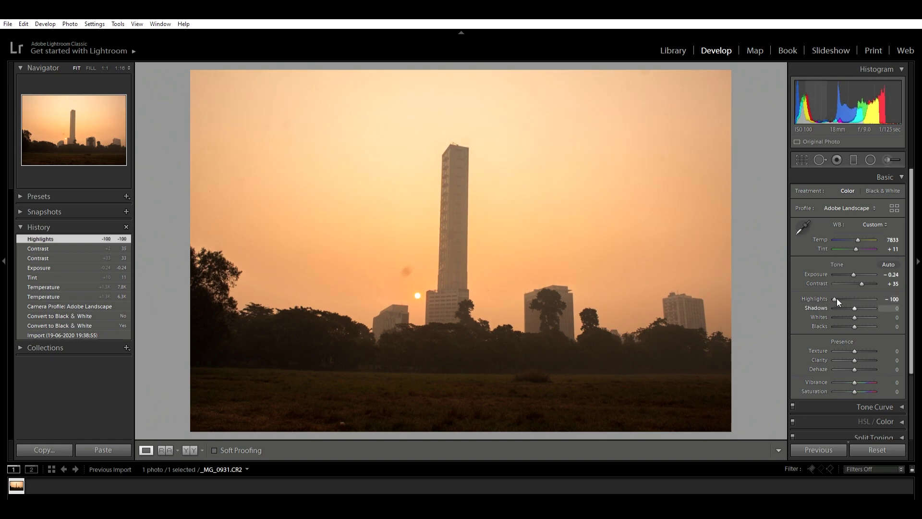
{"action": "left_click_drag", "start_coordinate": [849, 306], "coordinate": [854, 306]}
{"action": "left_click_drag", "start_coordinate": [854, 305], "coordinate": [854, 301]}
{"action": "left_click", "coordinate": [892, 308]}
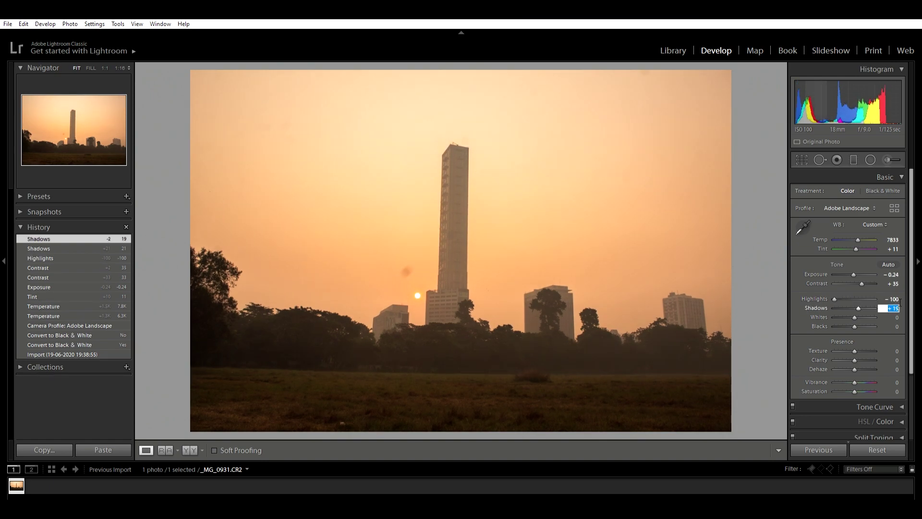
{"action": "type", "text": "25"}
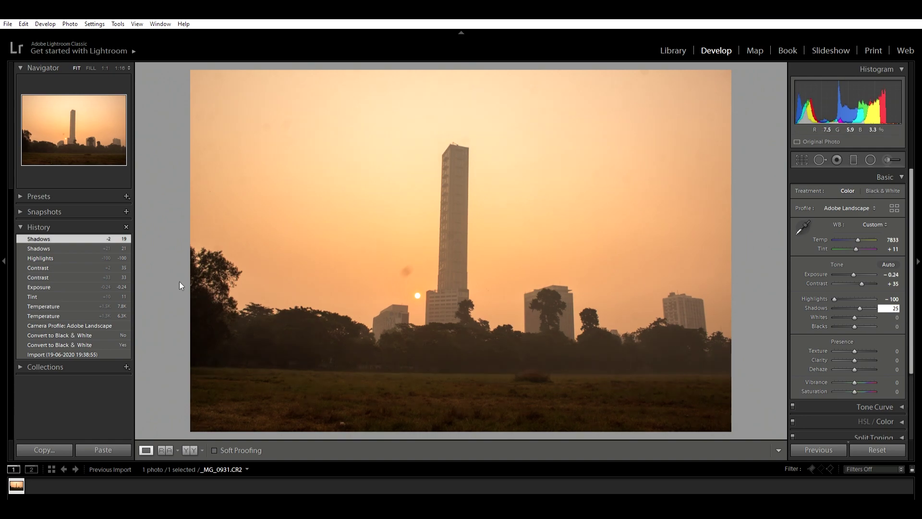
Set the whites to −40 and the blacks to −5
{"action": "mouse_move", "coordinate": [855, 318]}
{"action": "left_mouse_down"}
{"action": "mouse_move", "coordinate": [843, 313]}
{"action": "mouse_move", "coordinate": [862, 315]}
{"action": "mouse_move", "coordinate": [847, 311]}
{"action": "left_mouse_up"}
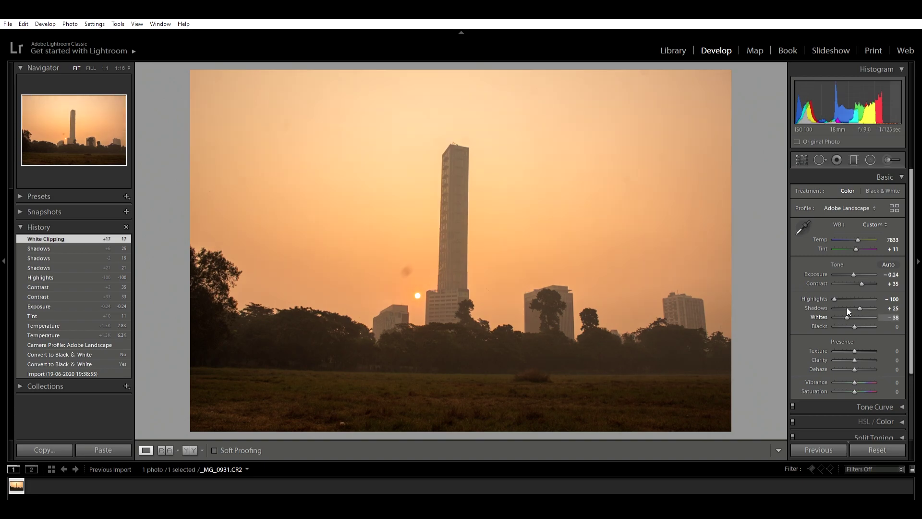
{"action": "left_click", "coordinate": [894, 317]}
{"action": "type", "text": "40"}
{"action": "key", "text": "Return"}
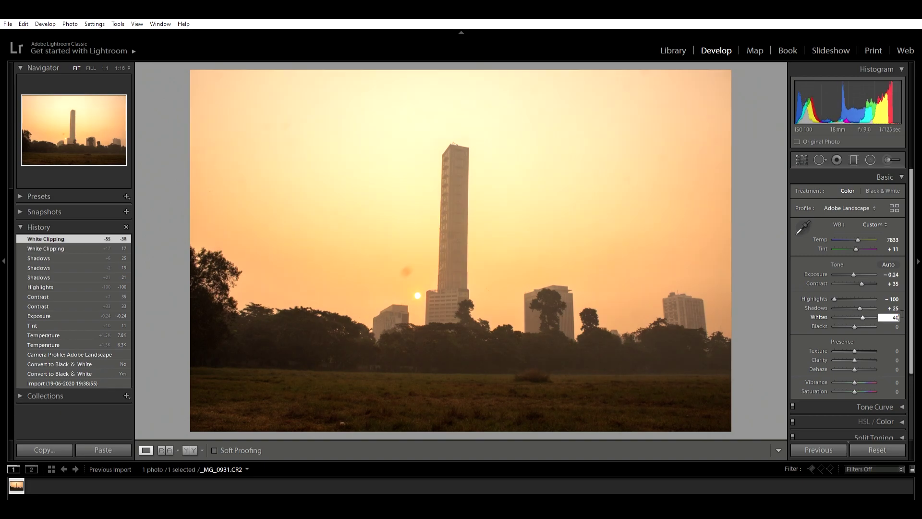
{"action": "type", "text": "-40"}
{"action": "key", "text": "Return"}
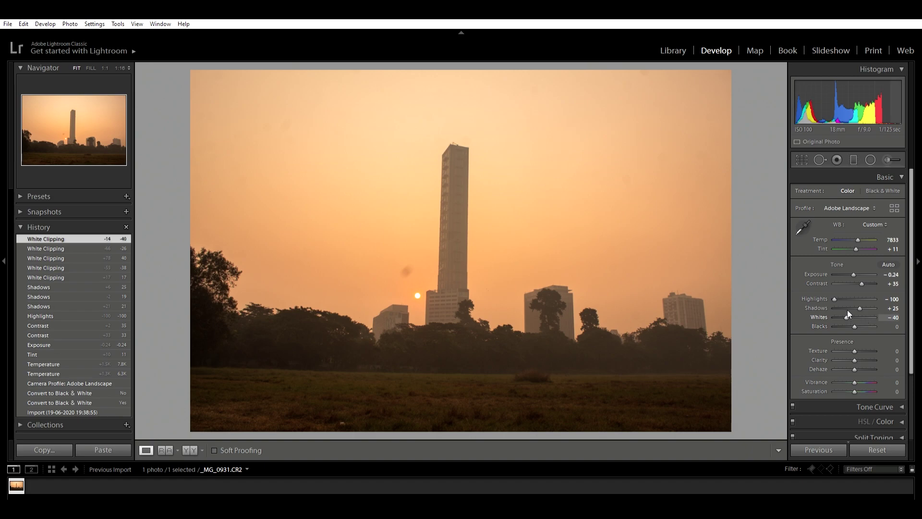
{"action": "type", "text": "-5"}
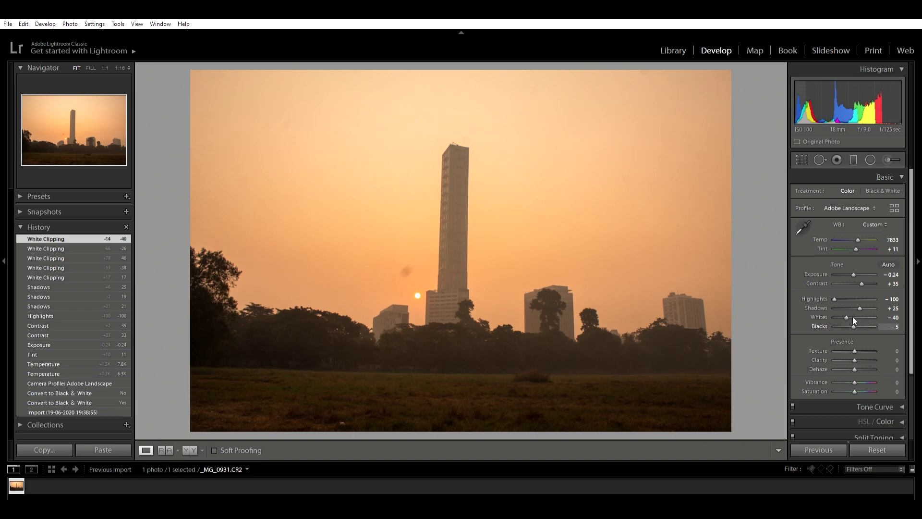
{"action": "key", "text": "Return"}
Set the texture to +15 and the clarity to +5
{"action": "scroll", "coordinate": [878, 335], "scroll_direction": "down", "scroll_amount": 1}
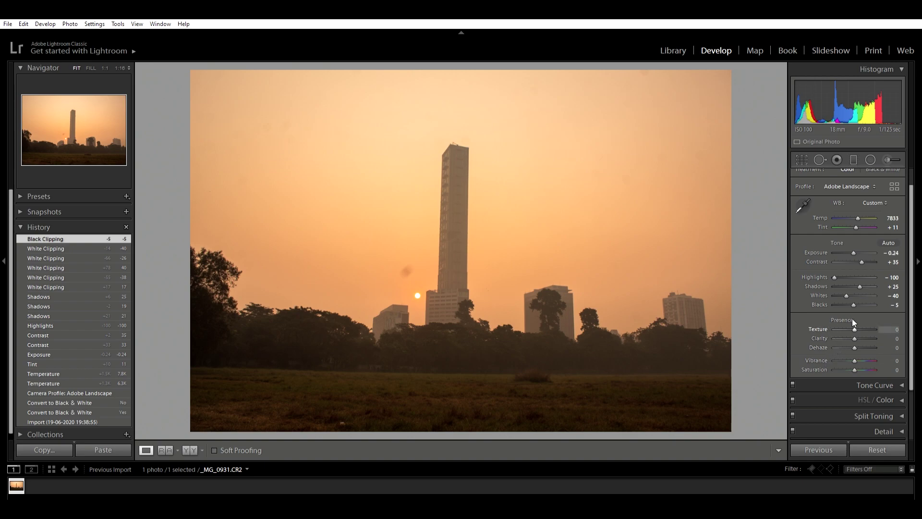
{"action": "left_click_drag", "start_coordinate": [855, 318], "coordinate": [857, 319]}
{"action": "left_click", "coordinate": [896, 328]}
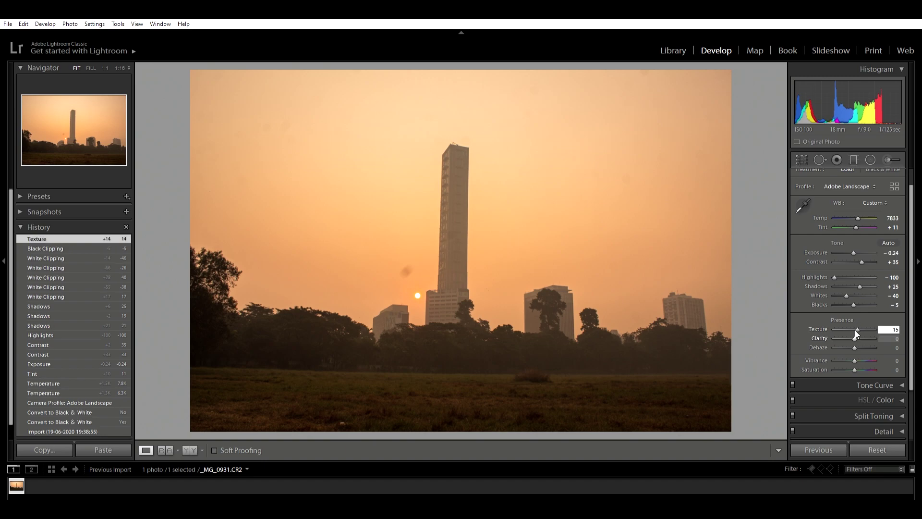
{"action": "key", "text": "Tab"}
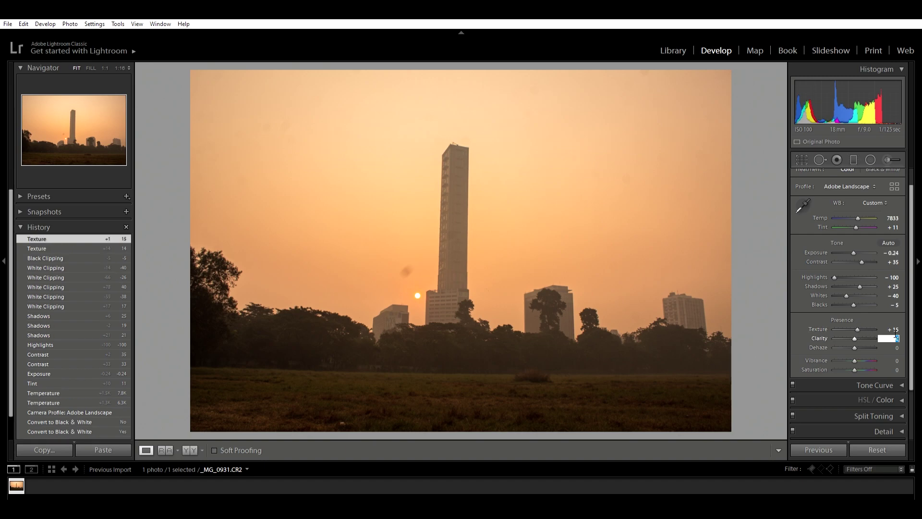
{"action": "type", "text": "5"}
{"action": "key", "text": "Tab"}
Try a dehaze of −24, then set the dehaze amount to +35
{"action": "type", "text": "-24"}
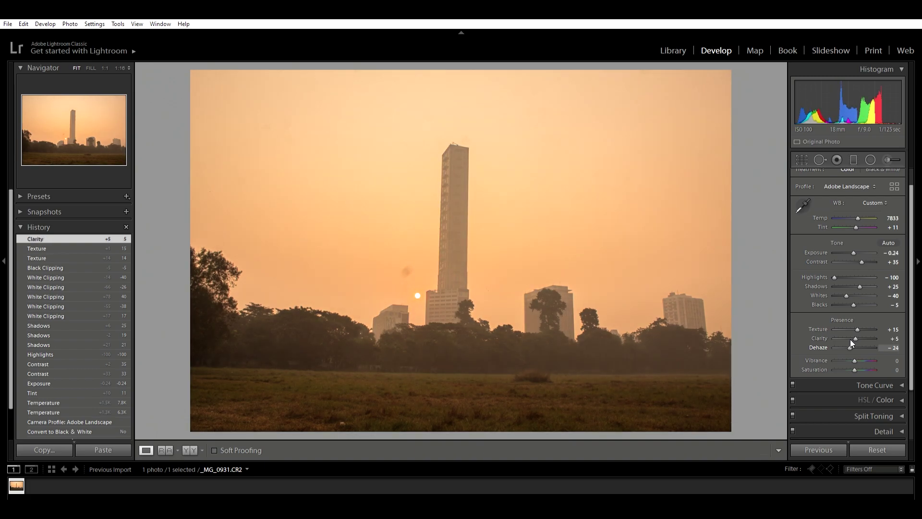
{"action": "left_click_drag", "start_coordinate": [850, 339], "coordinate": [860, 340]}
{"action": "left_click", "coordinate": [892, 347]}
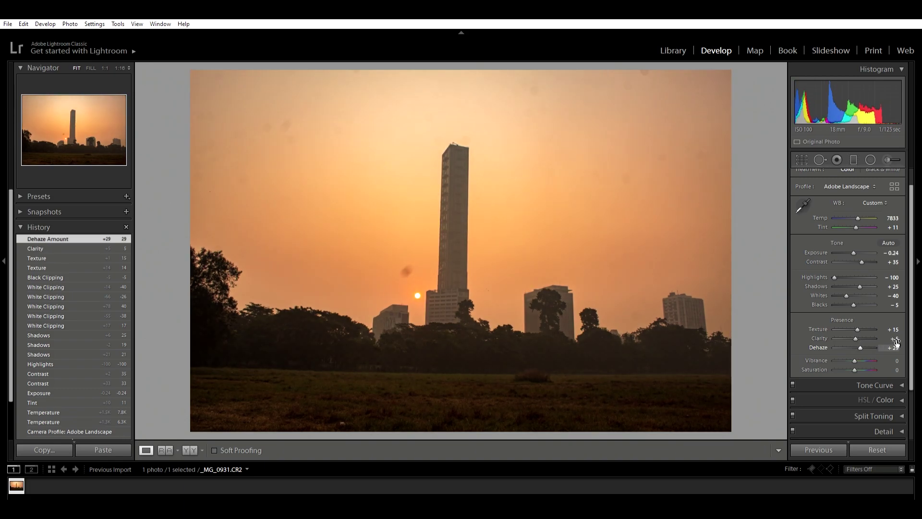
{"action": "type", "text": "35"}
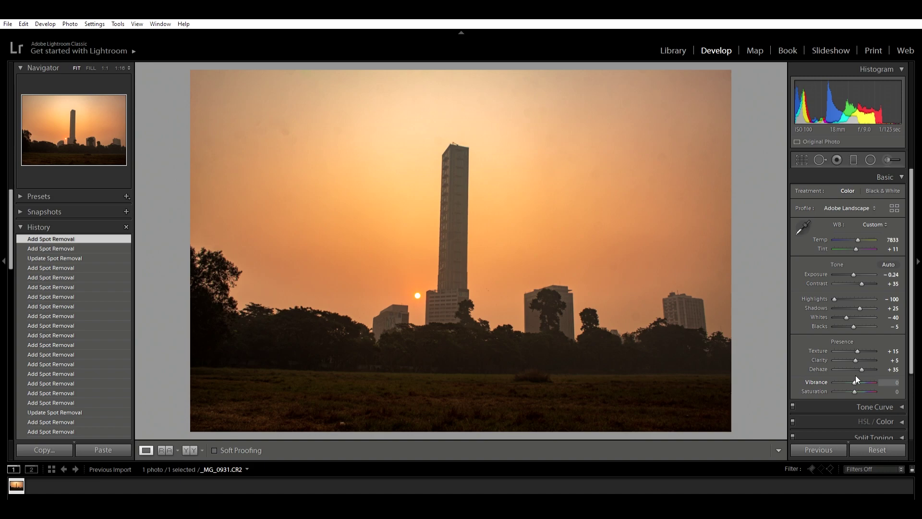
Set the vibrance to +15 and the saturation to +5
{"action": "left_click", "coordinate": [888, 381]}
{"action": "type", "text": "15"}
{"action": "key", "text": "Return"}
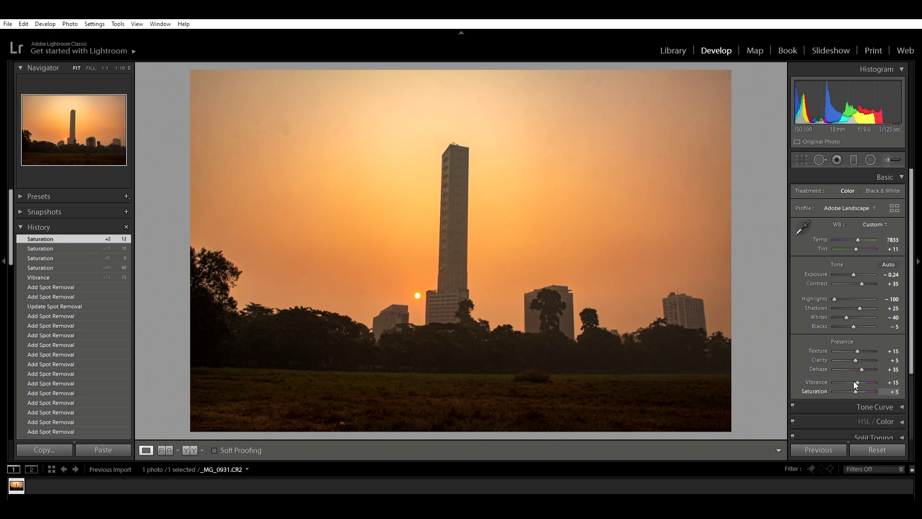
{"action": "left_click_drag", "start_coordinate": [855, 382], "coordinate": [859, 382]}
{"action": "left_click", "coordinate": [898, 383]}
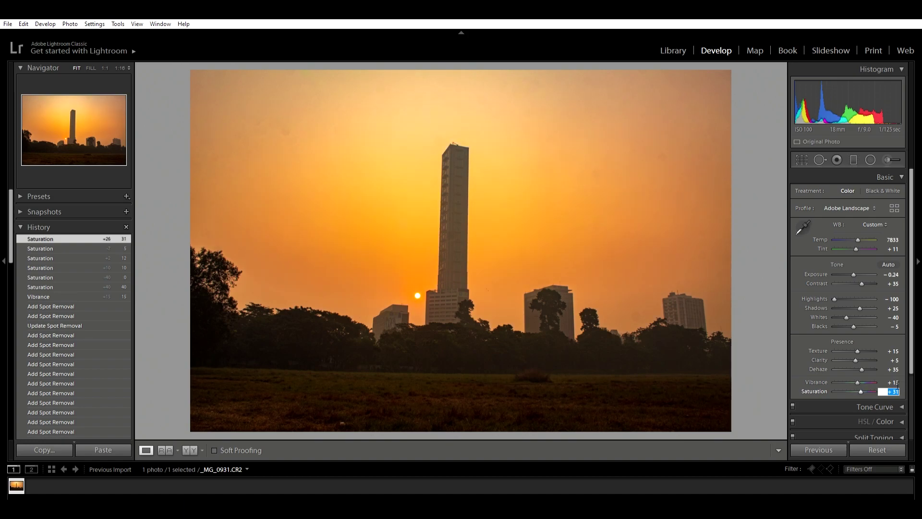
{"action": "type", "text": "5"}
{"action": "key", "text": "Return"}
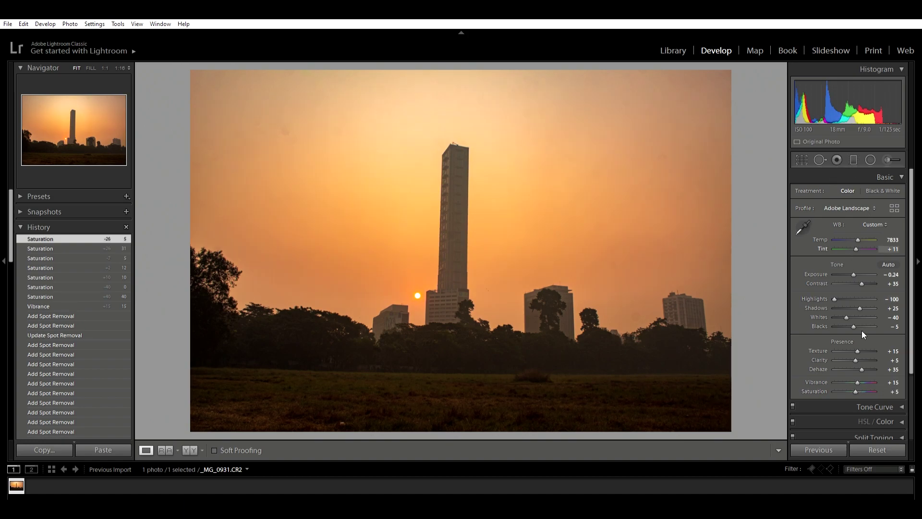
Collapse the edit history and compare the before and after versions of the skyline photo side by side
{"action": "scroll", "coordinate": [871, 281], "scroll_direction": "down", "scroll_amount": 3}
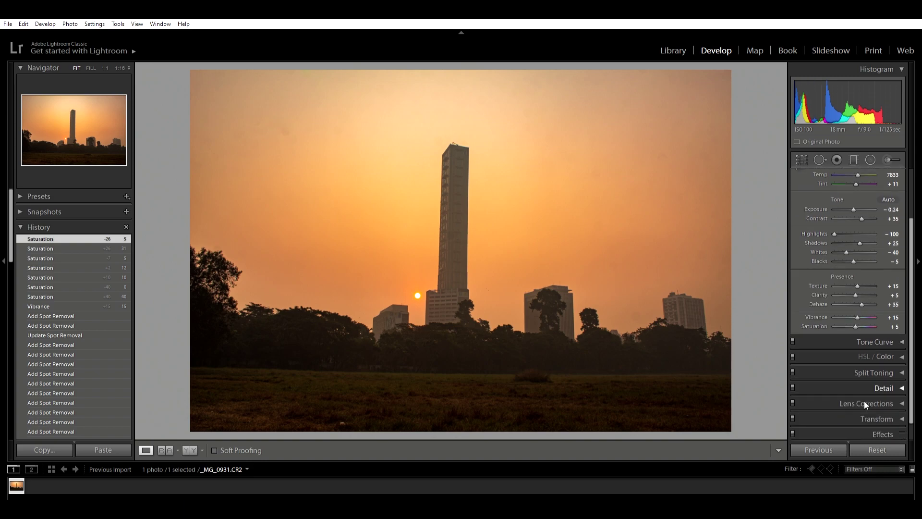
{"action": "scroll", "coordinate": [863, 401], "scroll_direction": "down", "scroll_amount": 1}
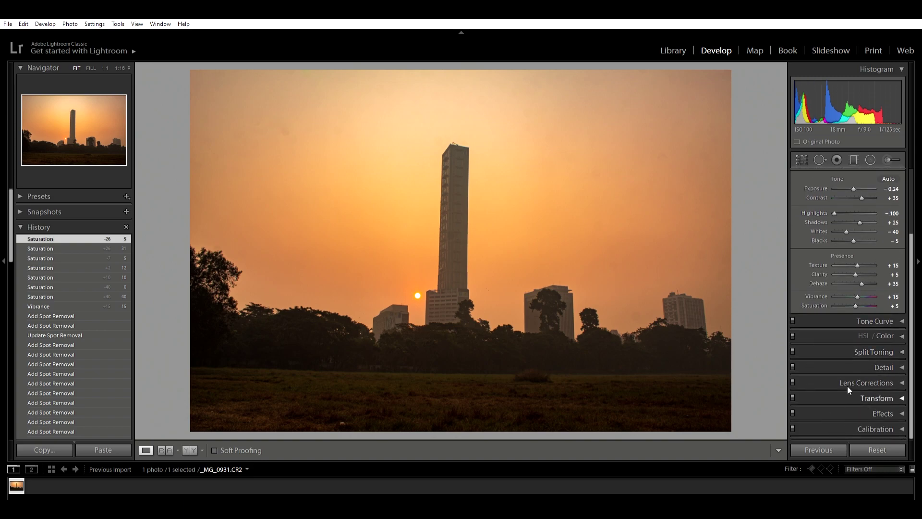
{"action": "left_click", "coordinate": [32, 227]}
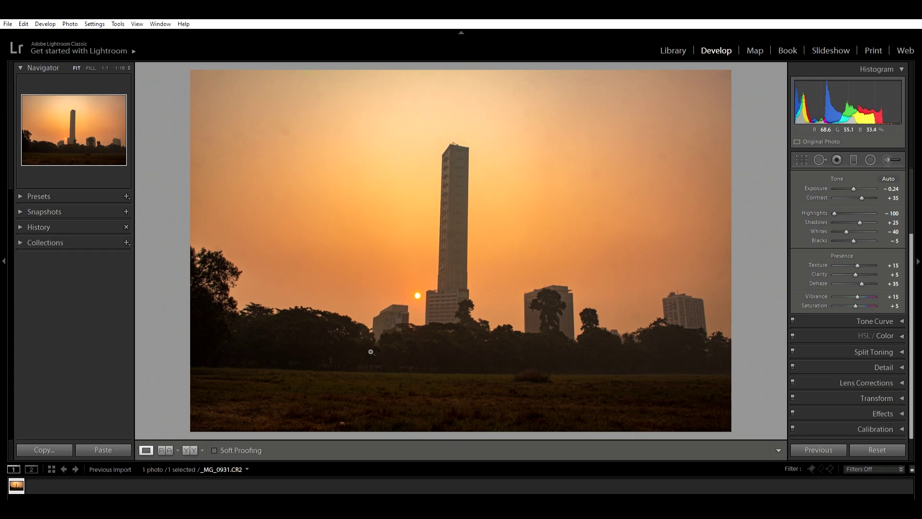
{"action": "left_click", "coordinate": [191, 449]}
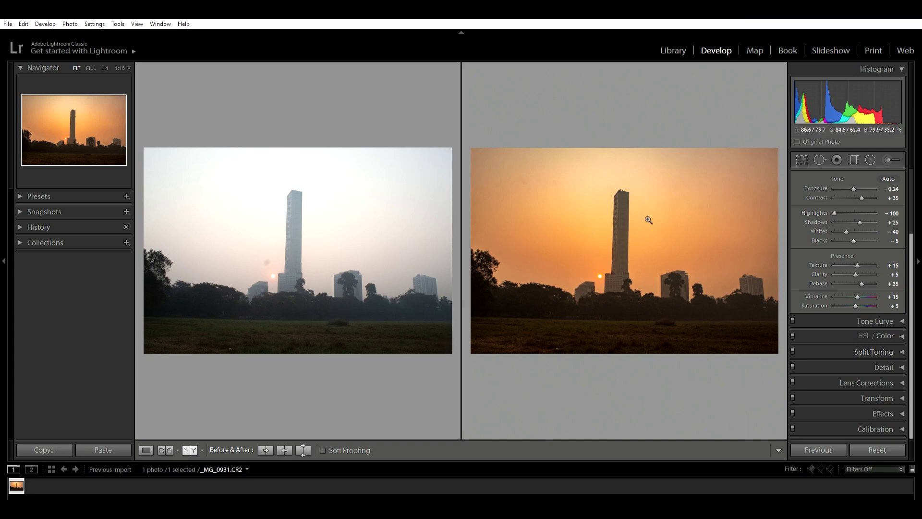
Switch from the Develop module to the Library module
{"action": "left_click", "coordinate": [674, 49]}
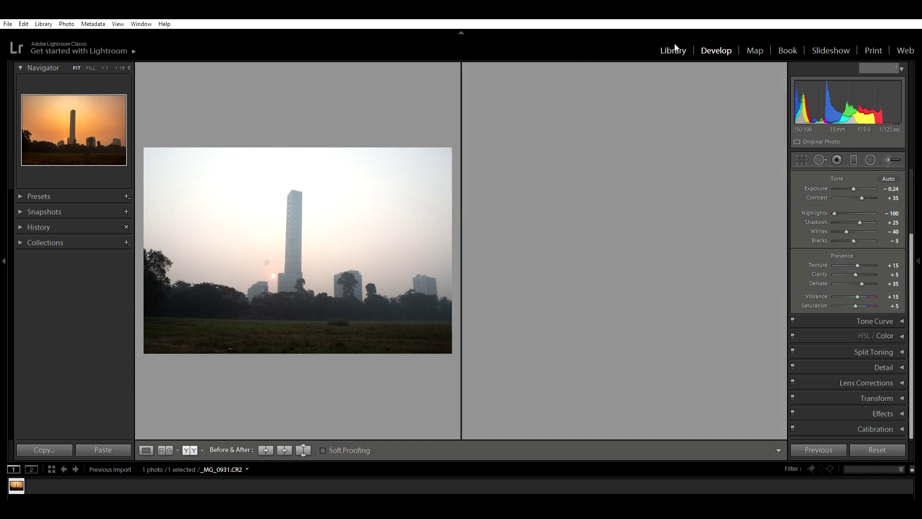